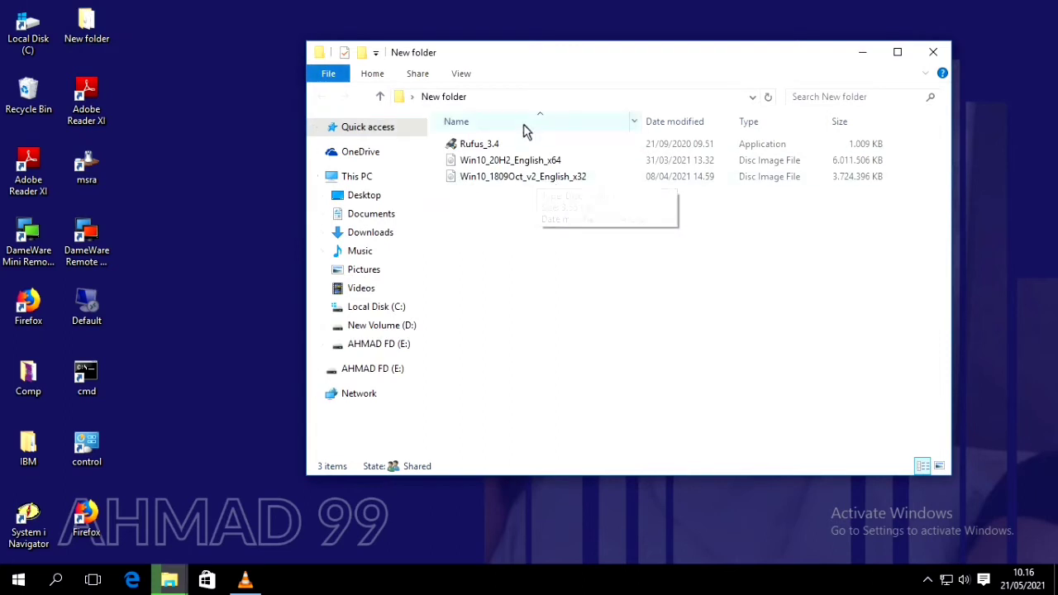
# Review the Rufus_3.4 application and the x64 and x32 Windows 10 disc images in New folder.
pyautogui.click(480, 146)
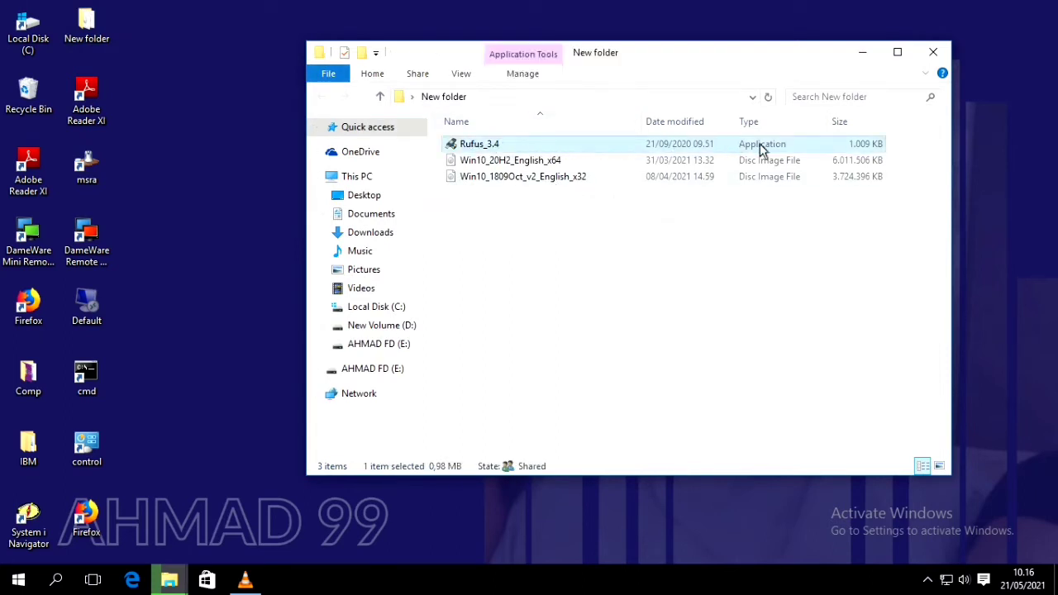
pyautogui.click(527, 162)
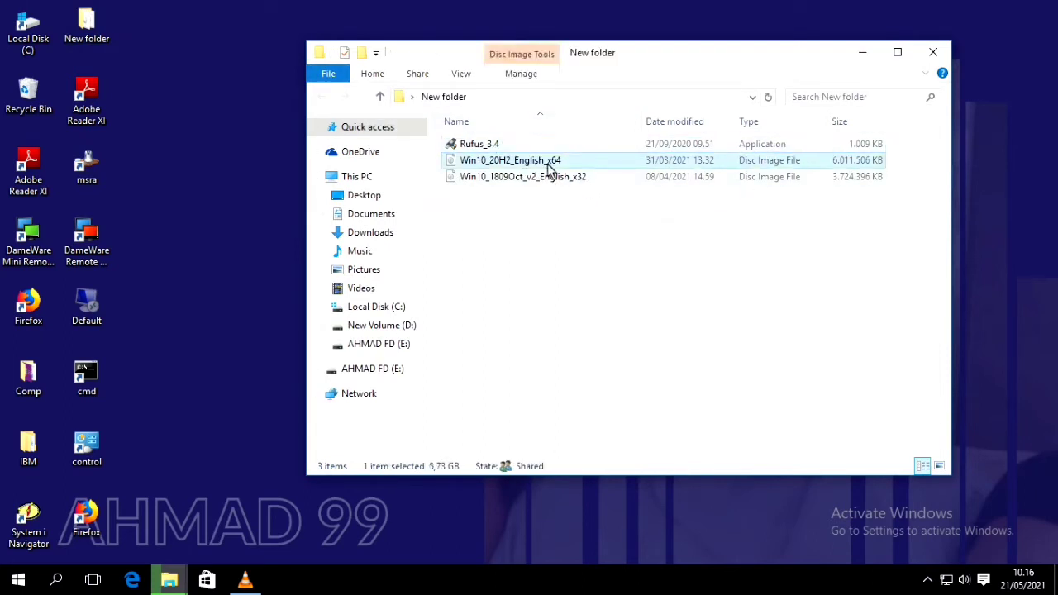
pyautogui.click(590, 180)
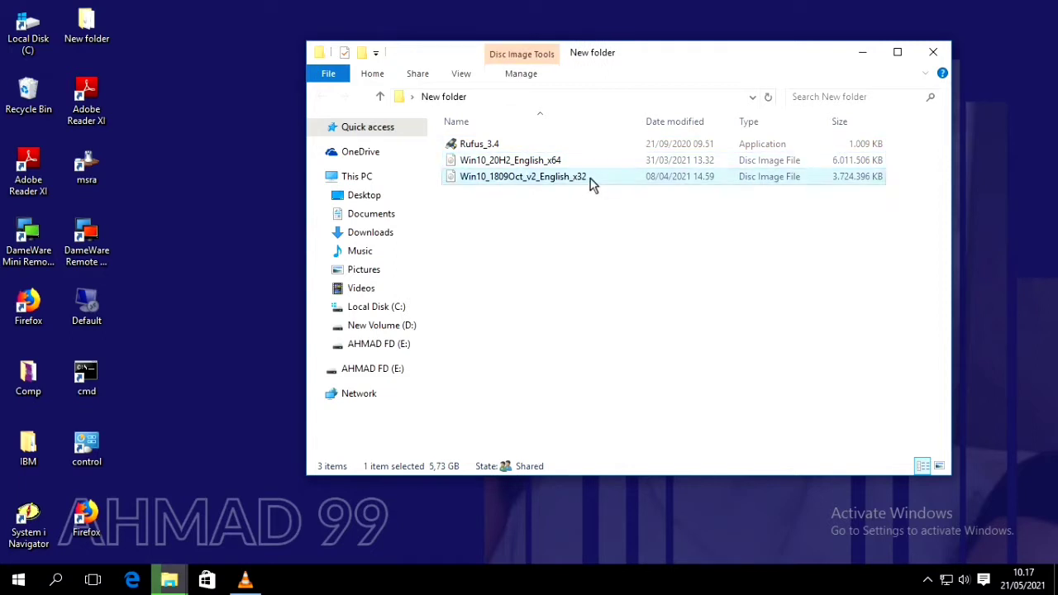
# Check the capacity and free space of the removable drive (E:), look into New Volume (D:), and close the file window.
pyautogui.click(388, 347)
pyautogui.rightClick(387, 349)
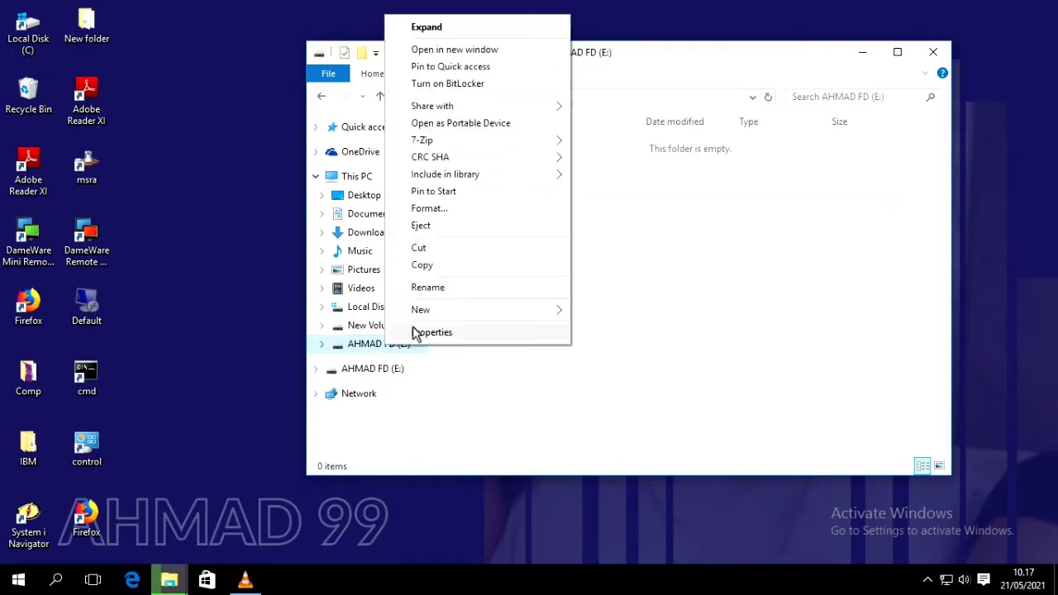
pyautogui.click(415, 332)
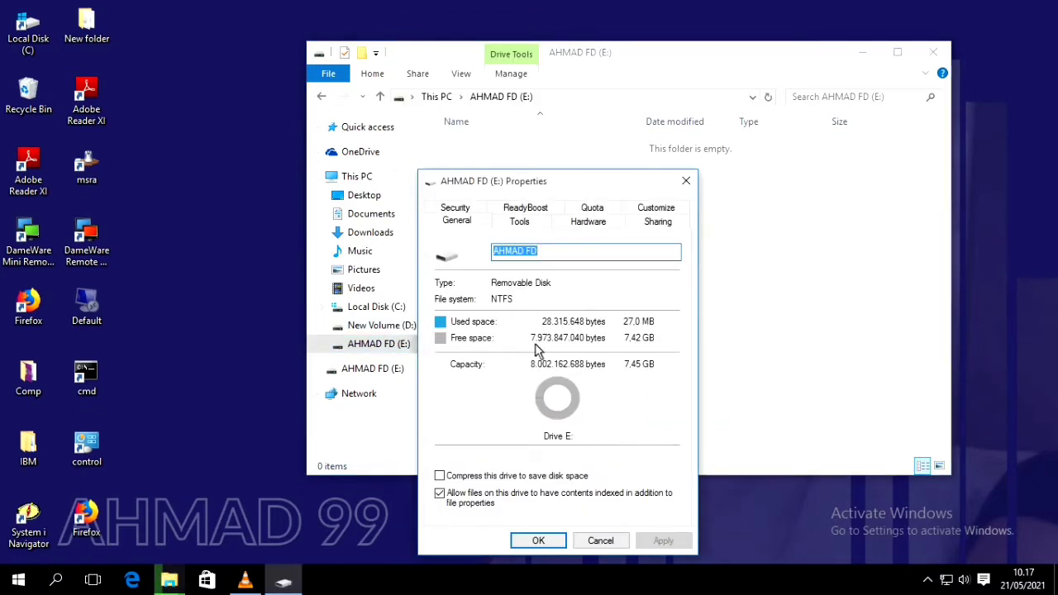
pyautogui.click(622, 543)
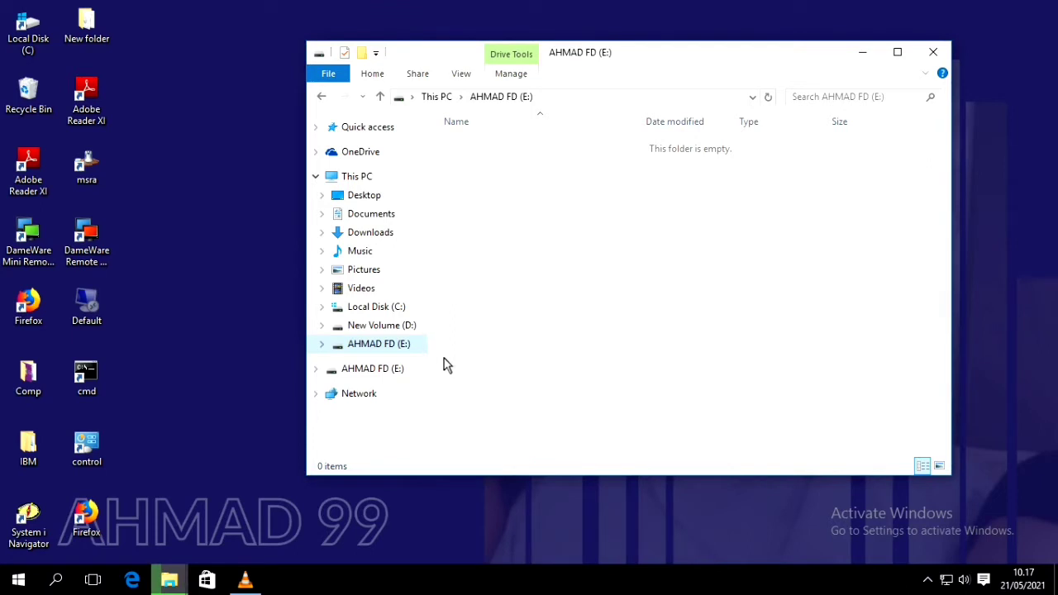
pyautogui.click(377, 328)
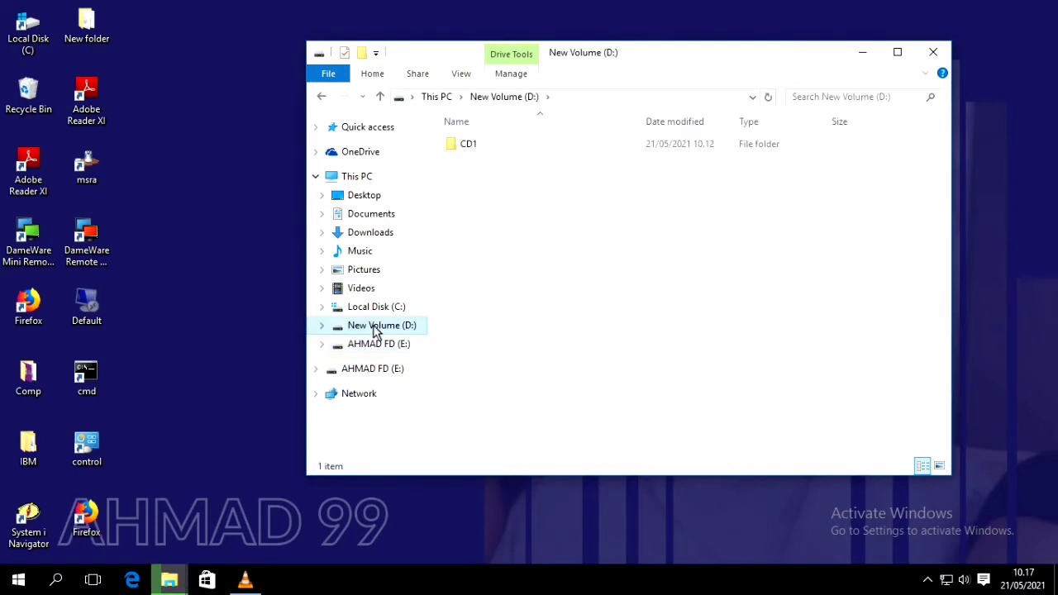
pyautogui.click(932, 55)
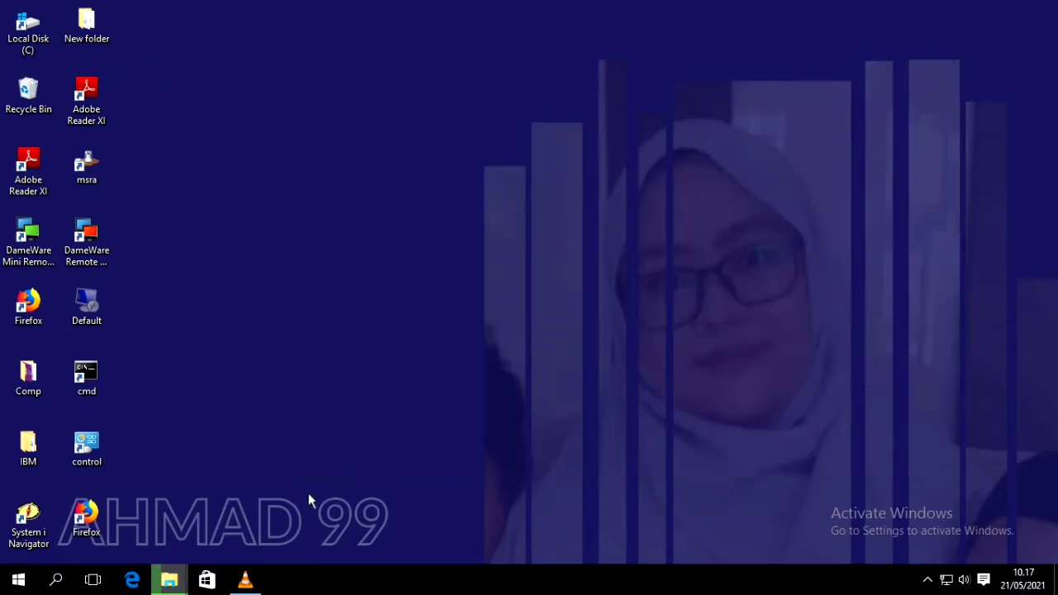
# Launch Rufus_3.4 from New folder on the desktop and choose the 8 GB drive (E:) as the device.
pyautogui.doubleClick(84, 28)
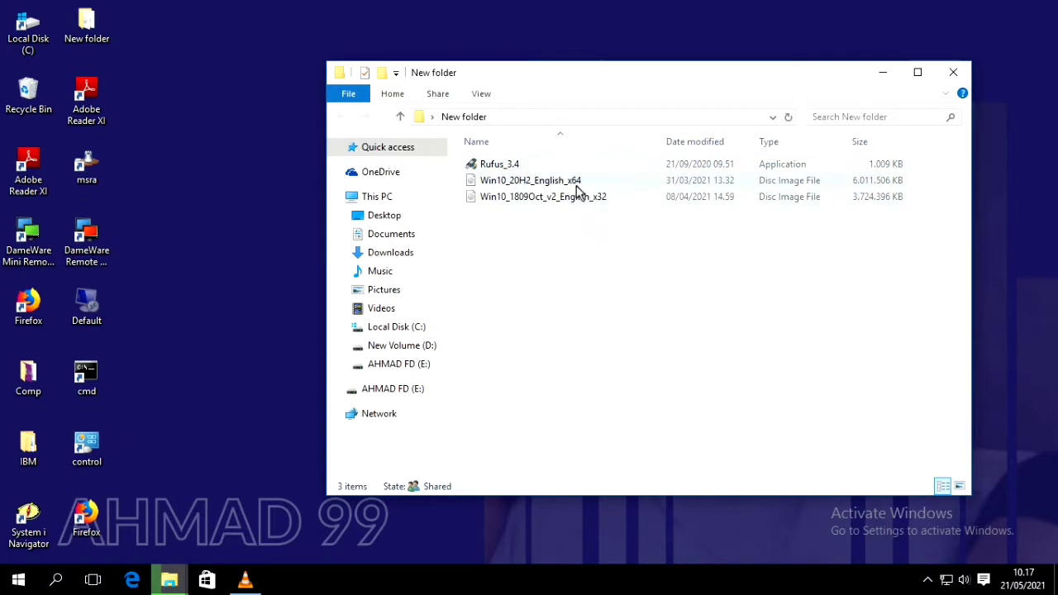
pyautogui.click(505, 171)
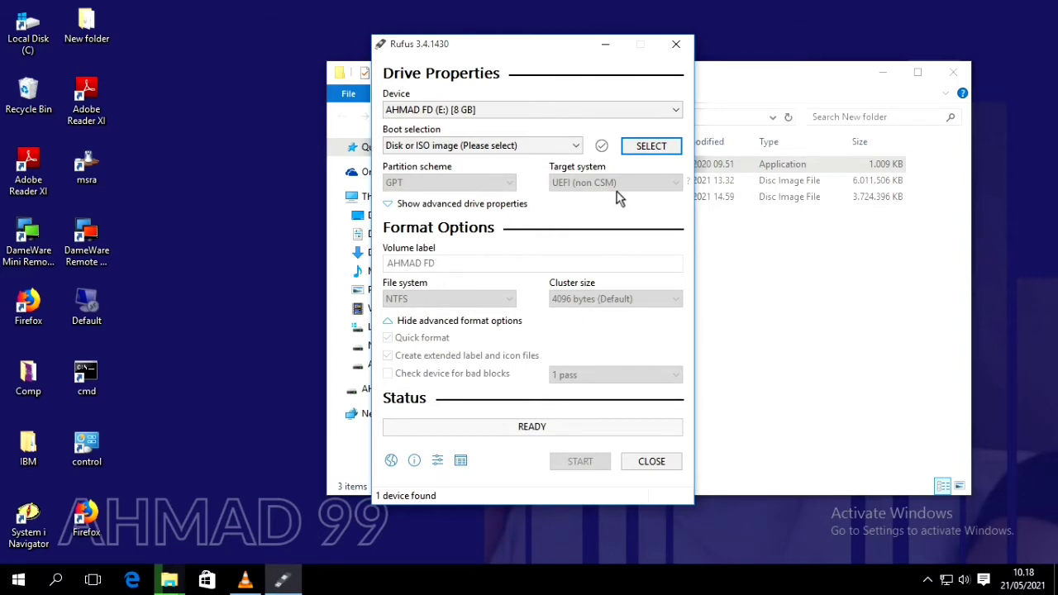
pyautogui.click(442, 114)
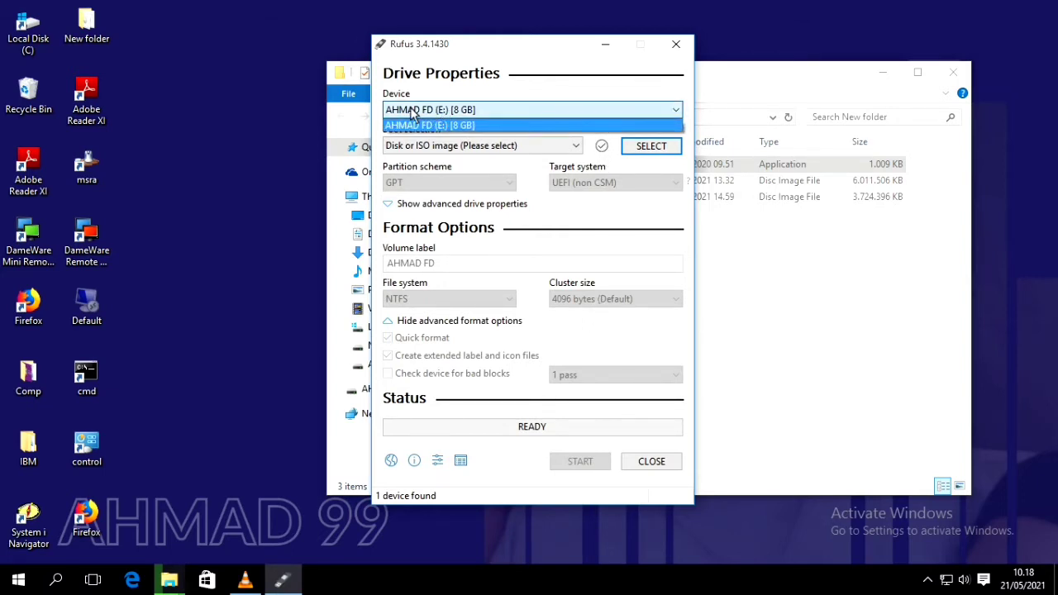
pyautogui.click(470, 126)
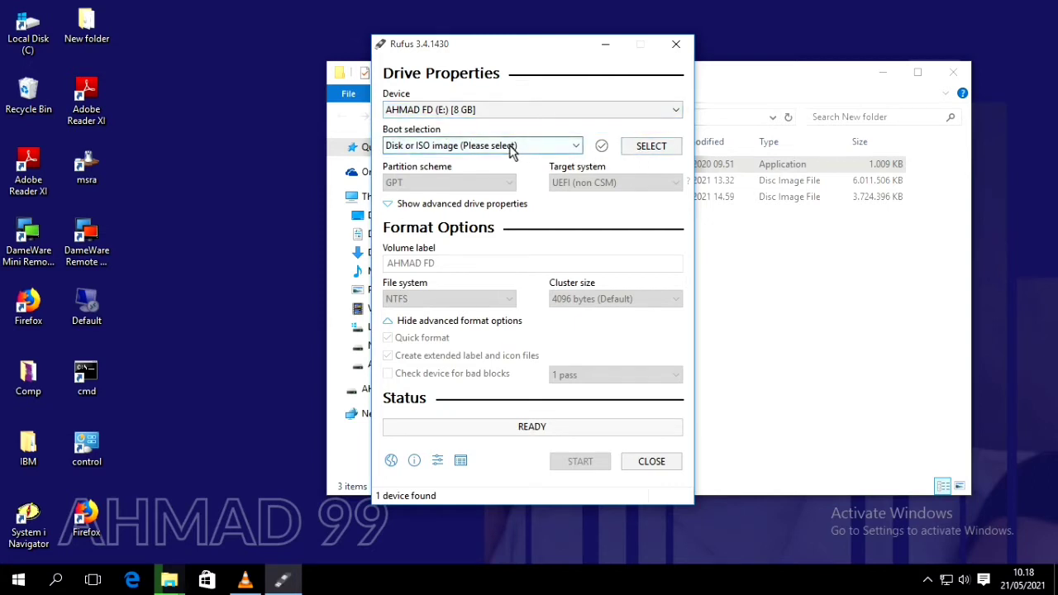
# Load Win10_20H2_English_x64 from the desktop's New folder as the boot image and set the image option to Standard Windows installation.
pyautogui.click(650, 148)
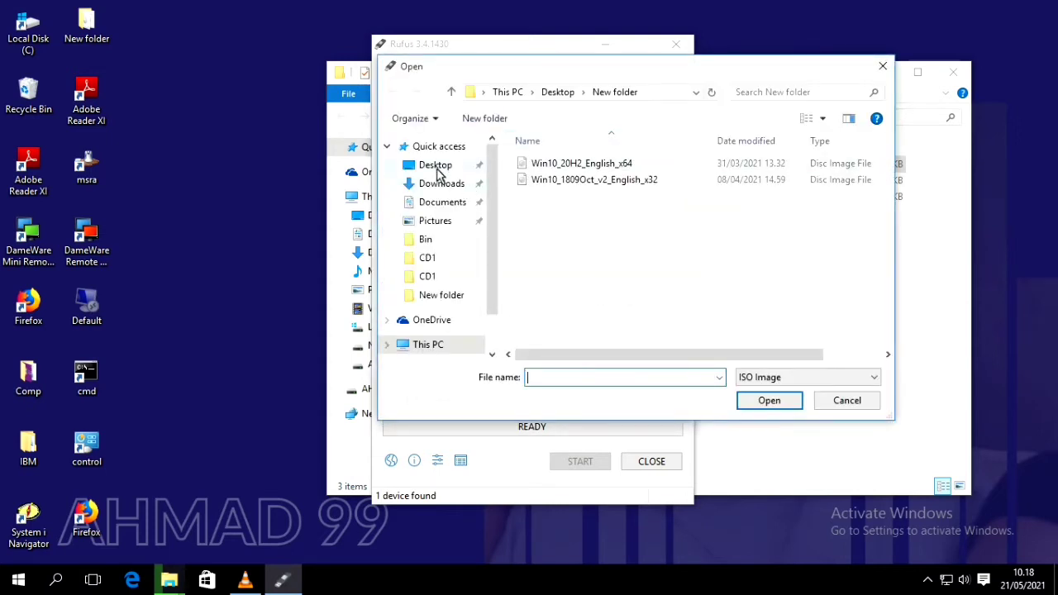
pyautogui.click(437, 168)
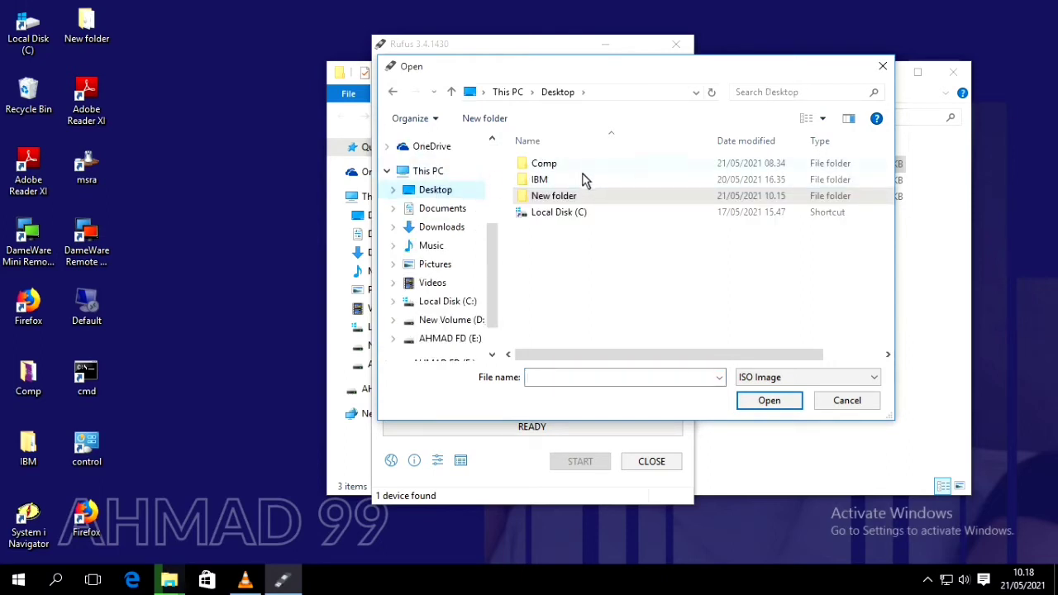
pyautogui.click(573, 198)
pyautogui.doubleClick(572, 198)
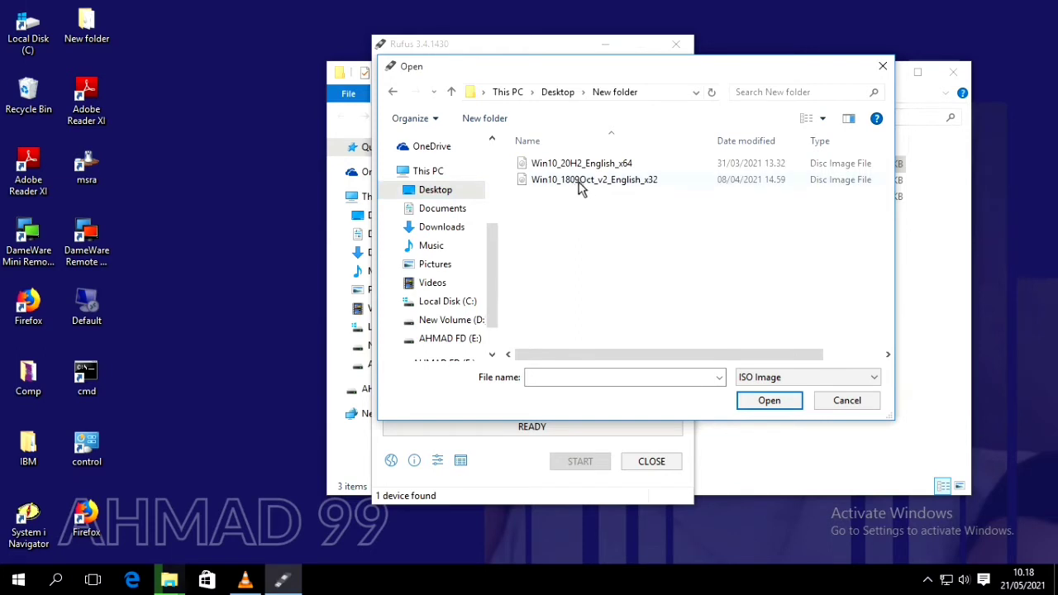
pyautogui.click(630, 165)
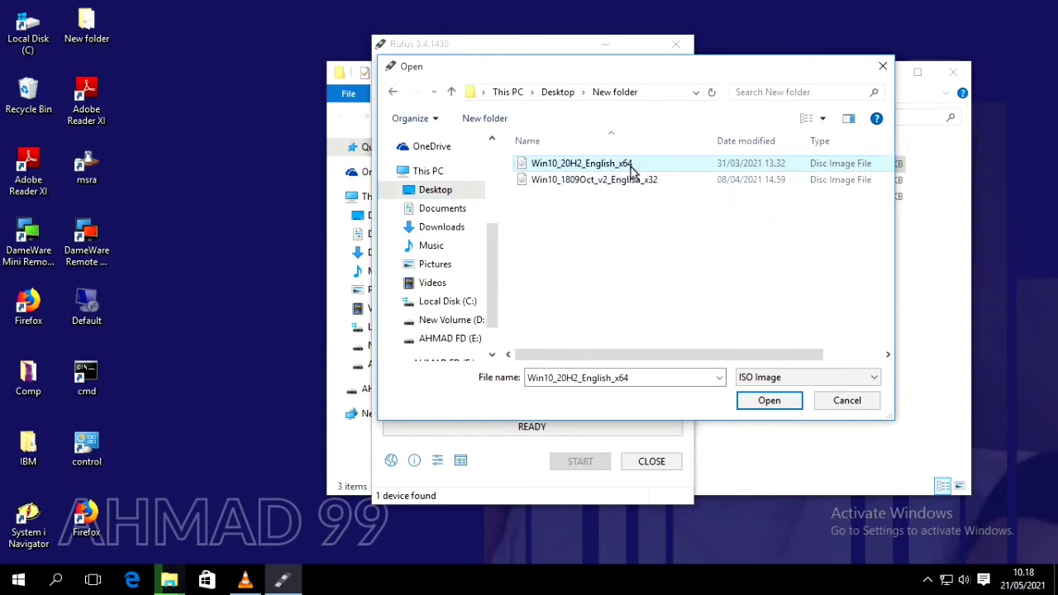
pyautogui.moveTo(777, 363); pyautogui.dragTo(851, 357)
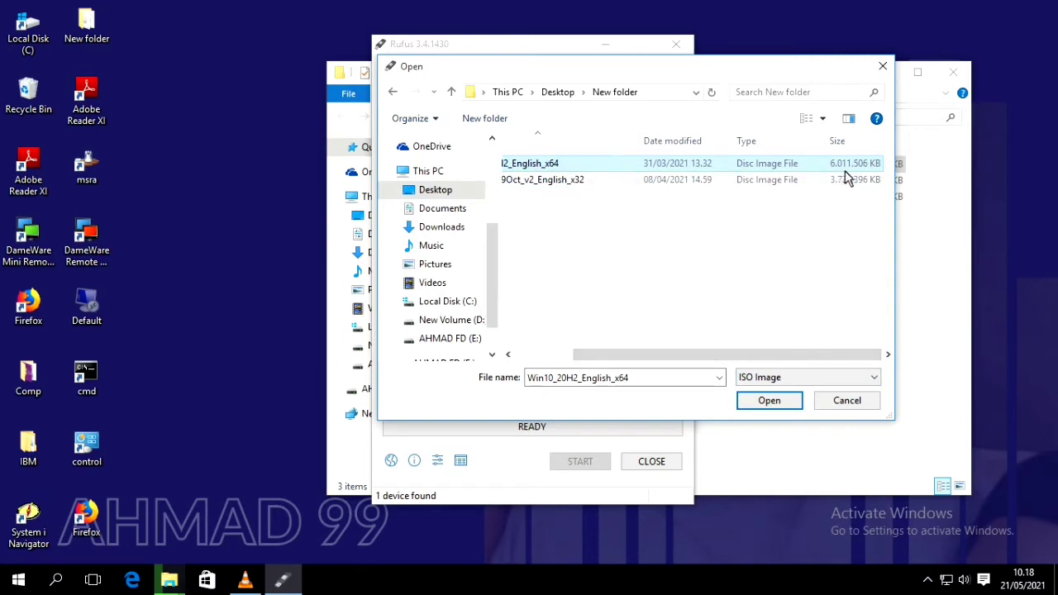
pyautogui.click(781, 404)
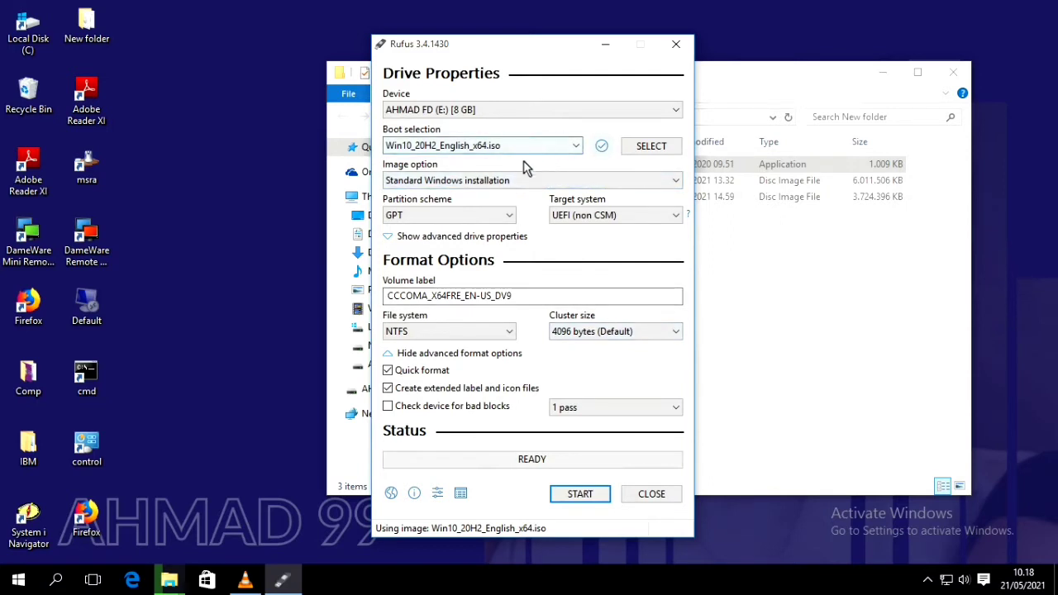
pyautogui.click(501, 181)
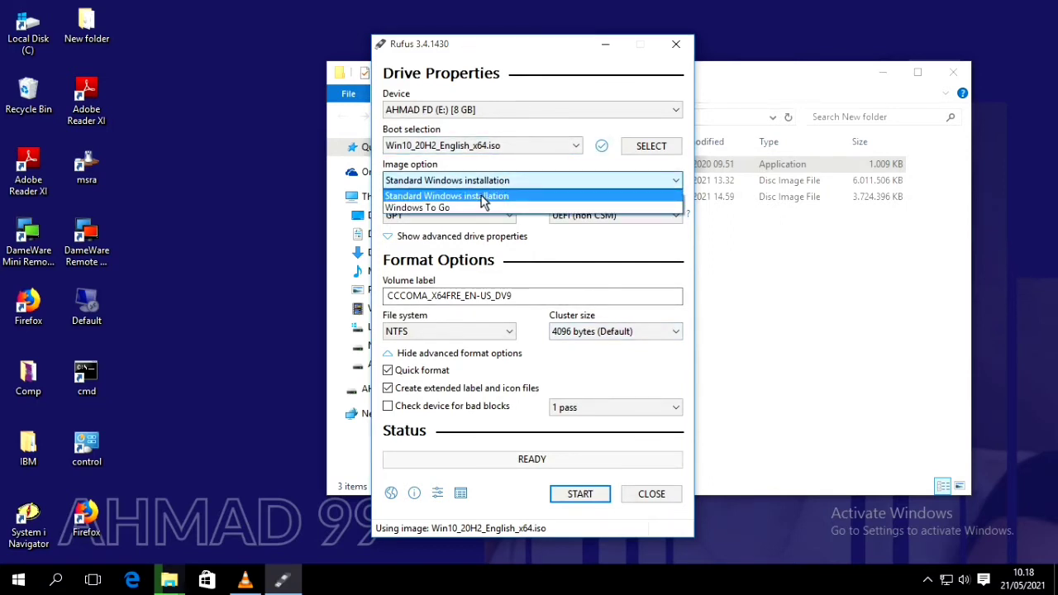
pyautogui.click(482, 197)
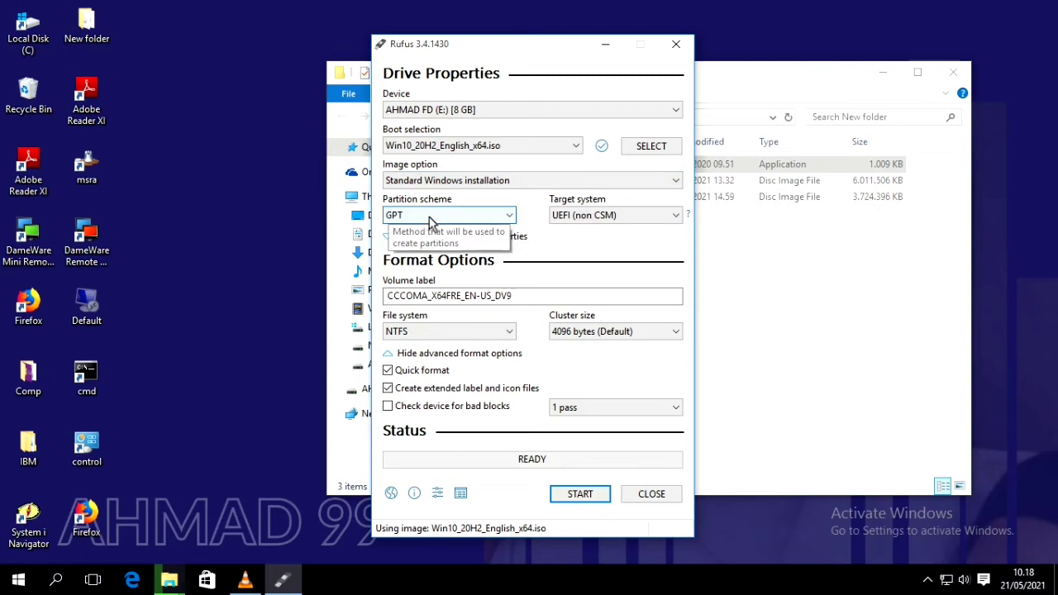
# Try the MBR partition scheme with the BIOS (or UEFI-CSM) target system.
pyautogui.click(428, 217)
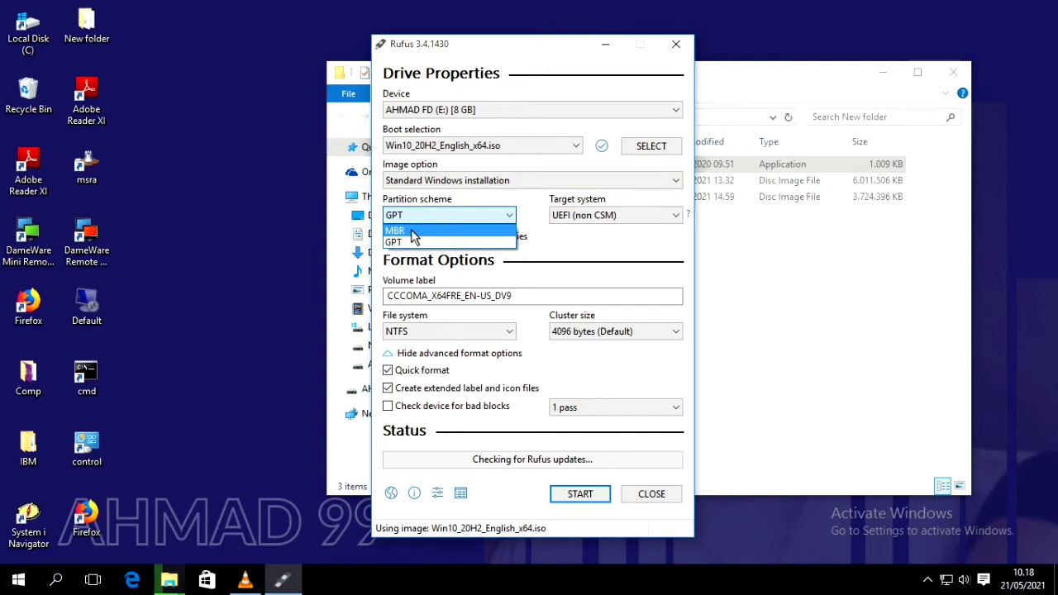
pyautogui.click(412, 233)
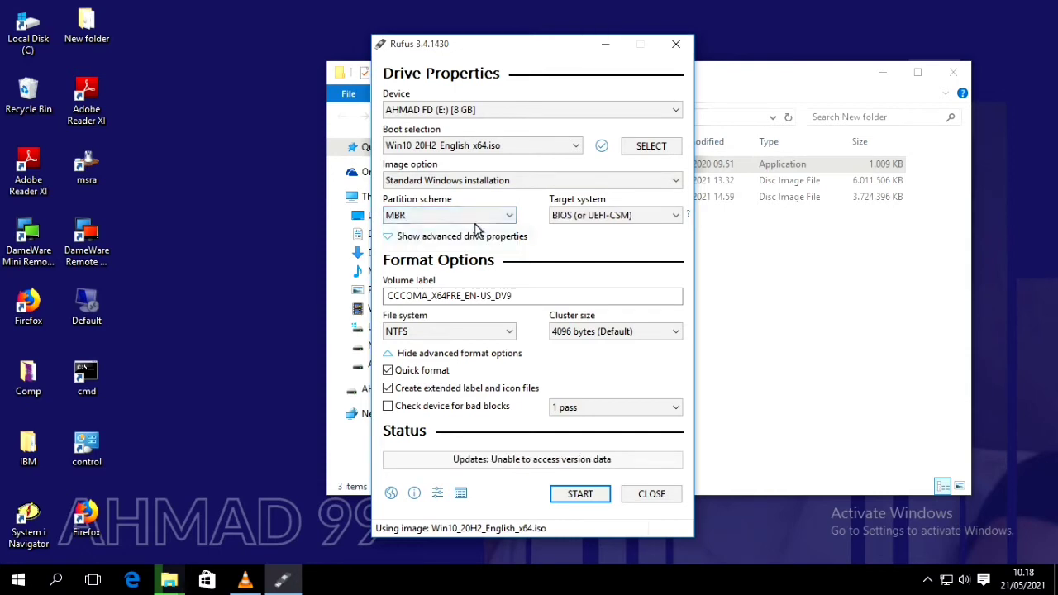
pyautogui.click(603, 217)
pyautogui.click(603, 230)
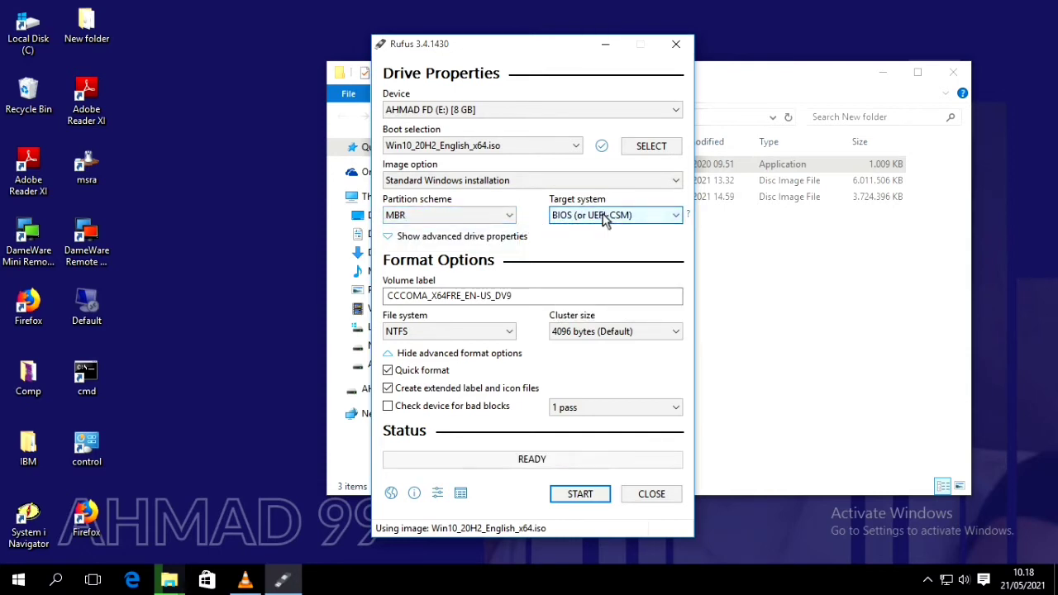
# Set the partition scheme to GPT and the number of bad-block check passes to 2 passes.
pyautogui.click(489, 217)
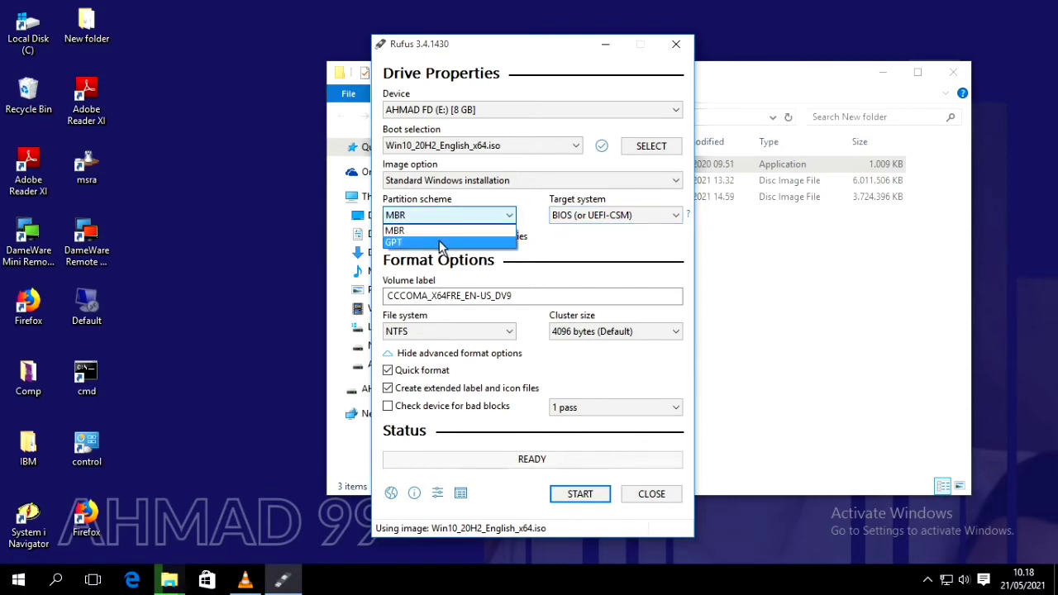
pyautogui.click(441, 244)
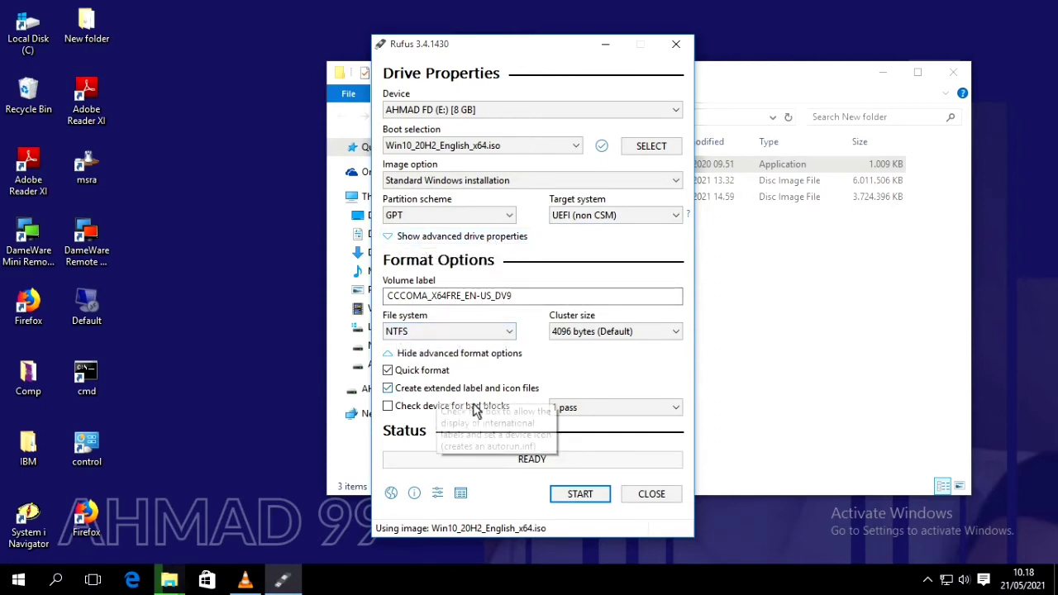
pyautogui.click(588, 408)
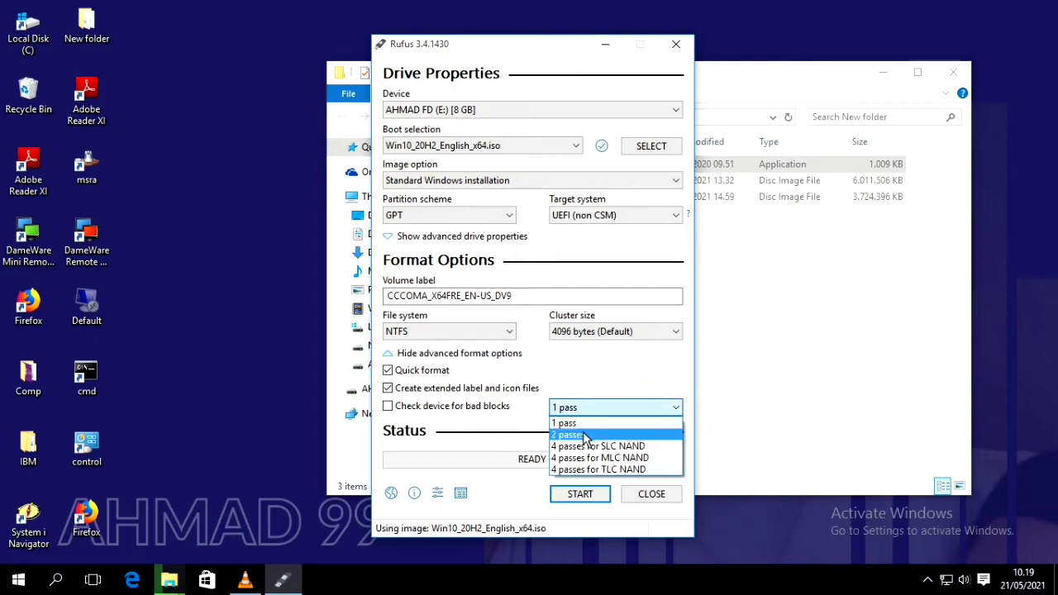
pyautogui.click(586, 420)
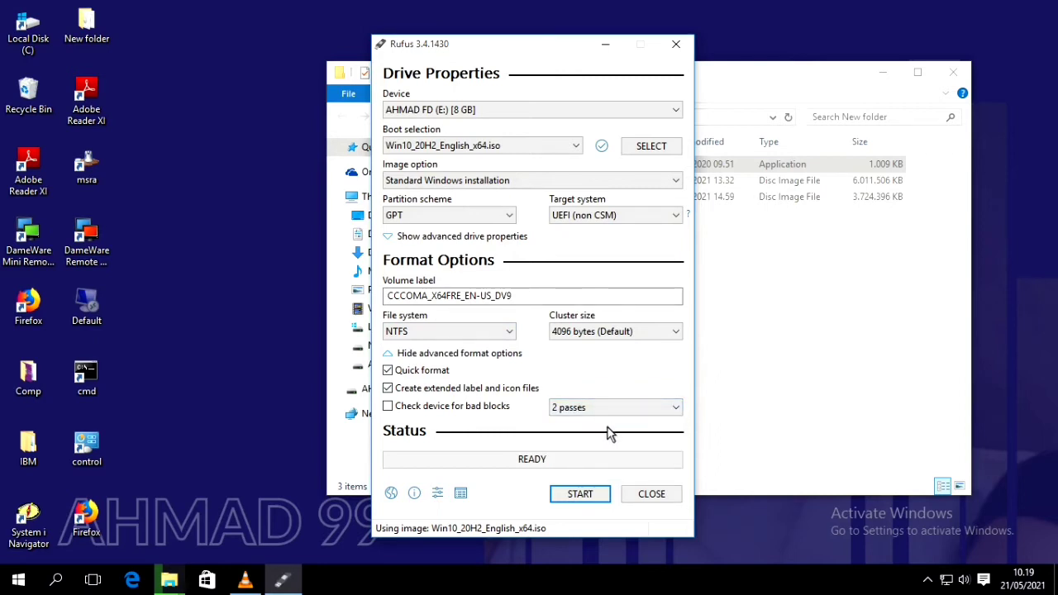
# Write the Windows image to the USB drive, accepting the loss of its data, and close Rufus and the folder window.
pyautogui.click(580, 495)
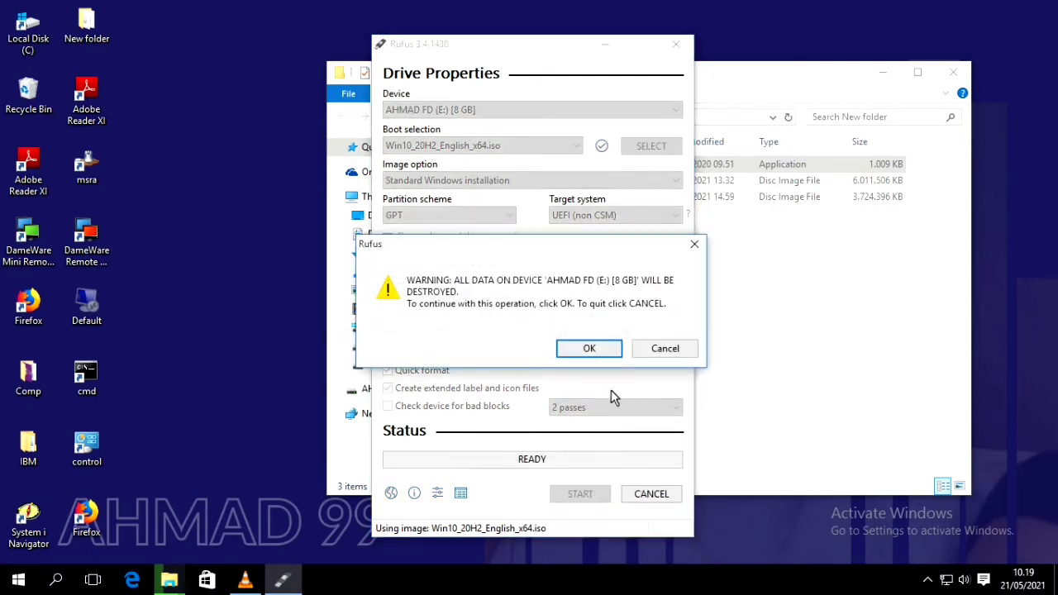
pyautogui.click(598, 350)
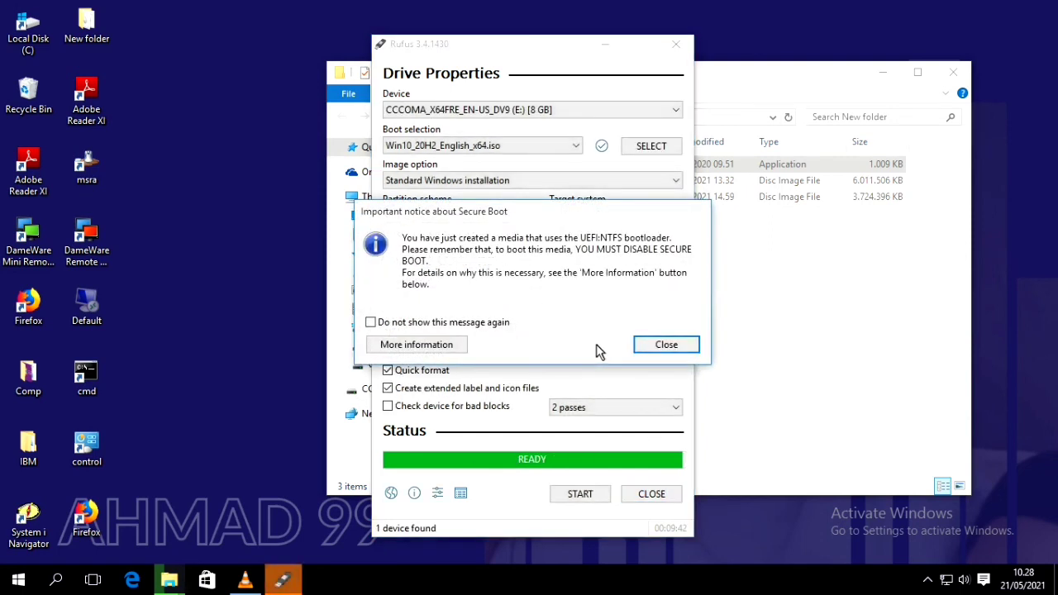
pyautogui.click(638, 347)
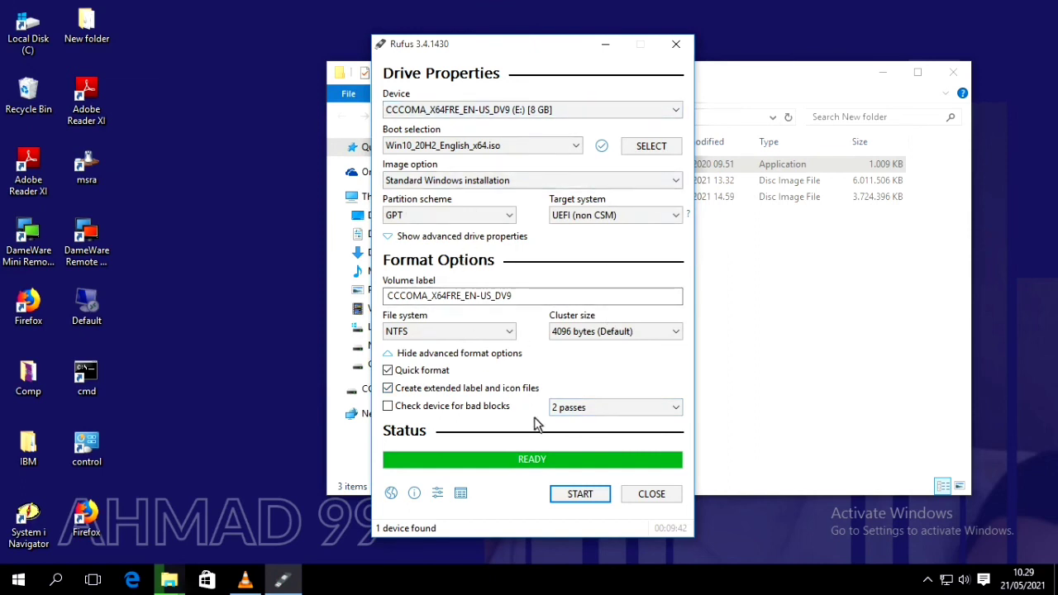
pyautogui.click(669, 498)
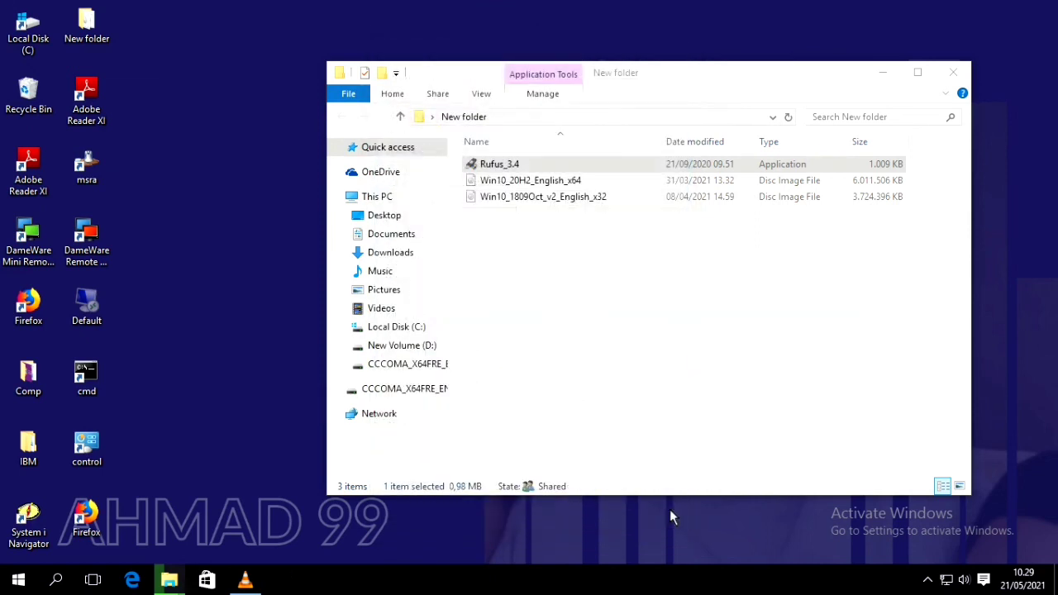
pyautogui.click(954, 76)
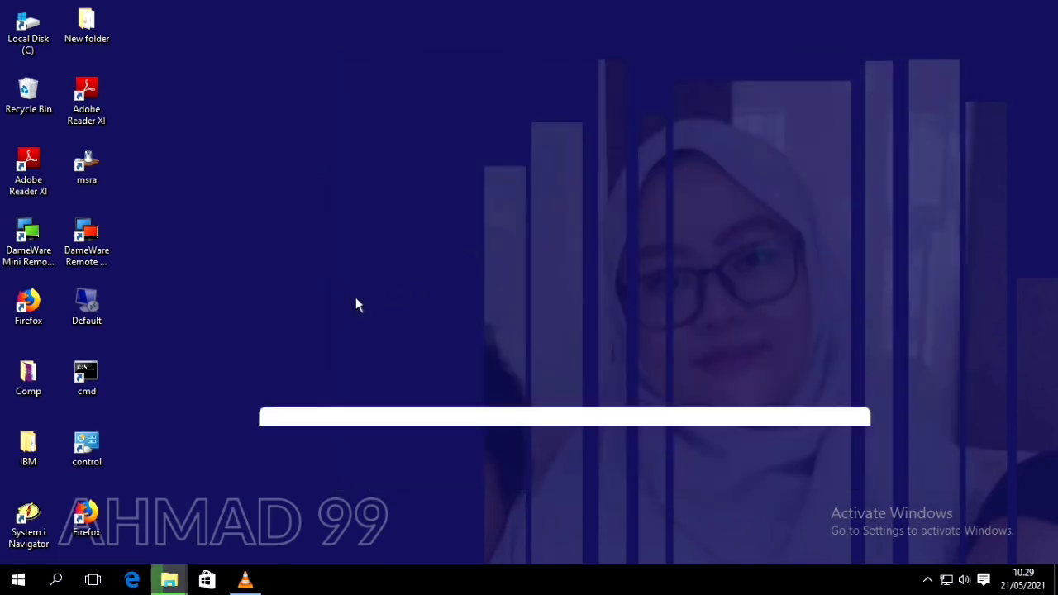